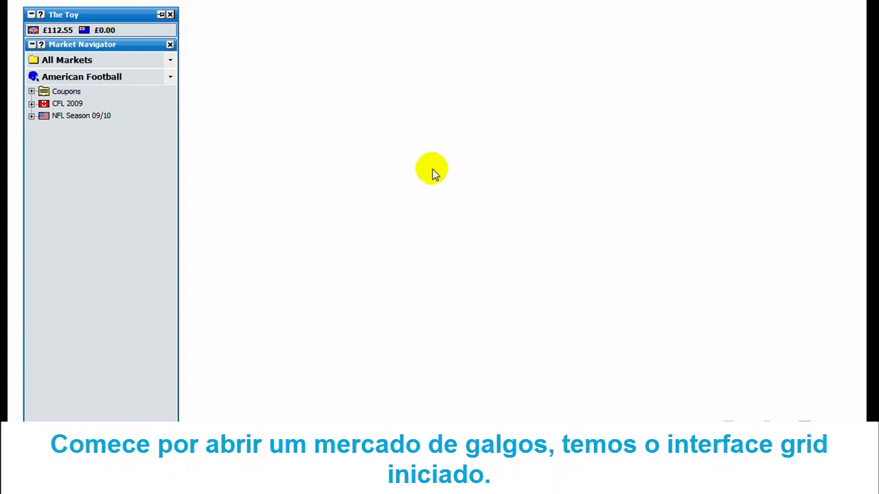
Switch the navigator to Dogs and open the 21:45 Romford Winner market.
{"action": "left_click", "coordinate": [170, 59]}
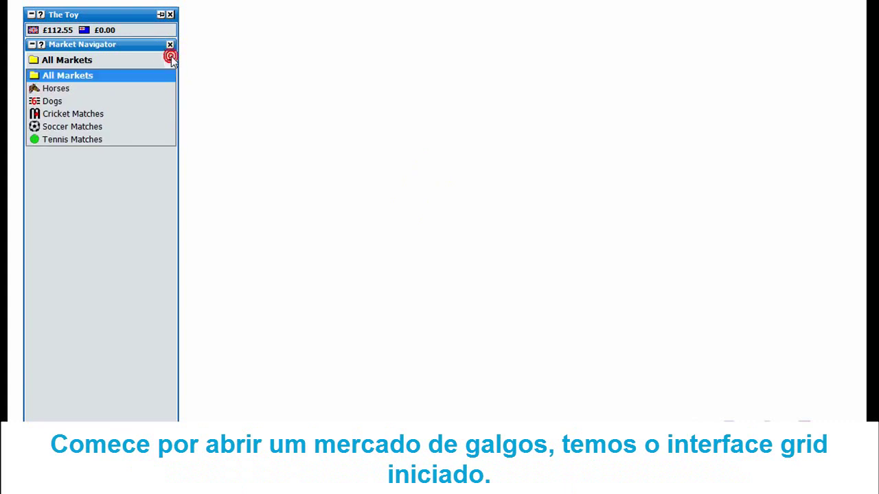
{"action": "left_click", "coordinate": [138, 97]}
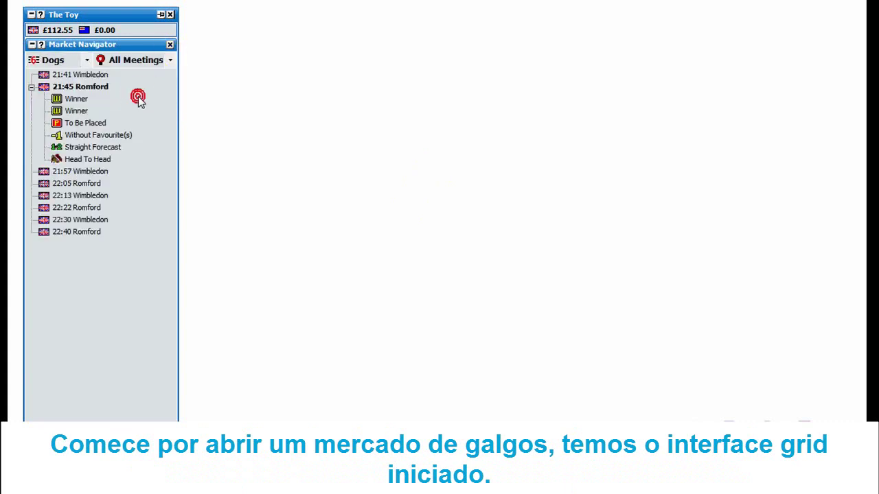
{"action": "left_click", "coordinate": [71, 100]}
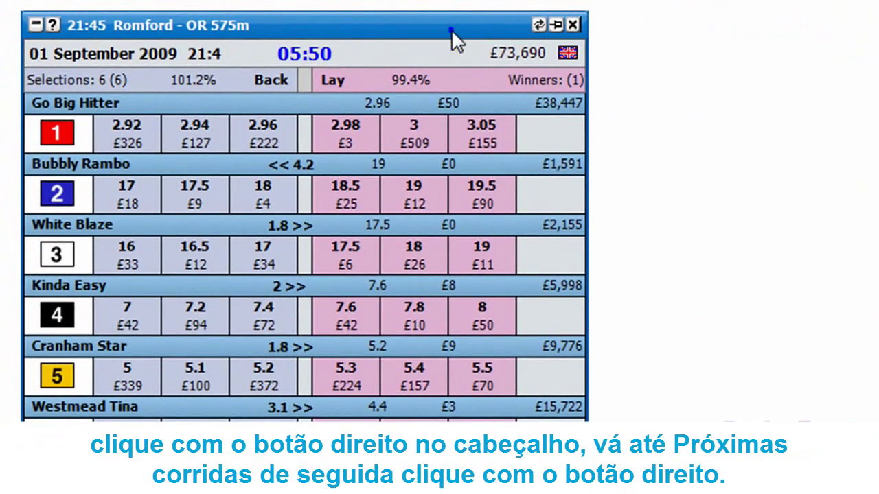
Open 21:57 Wimbledon, 22:05 Romford and 22:13 Wimbledon from Next Races as extra grids.
{"action": "right_click", "coordinate": [433, 20]}
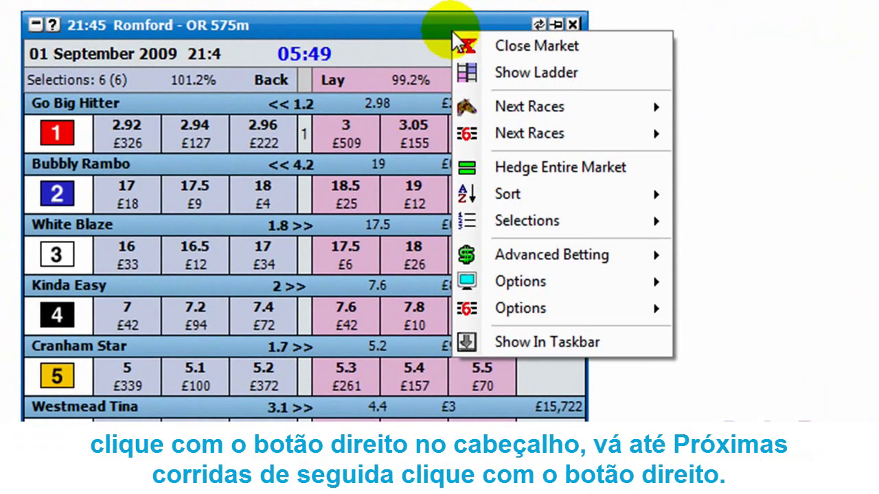
{"action": "mouse_move", "coordinate": [642, 137]}
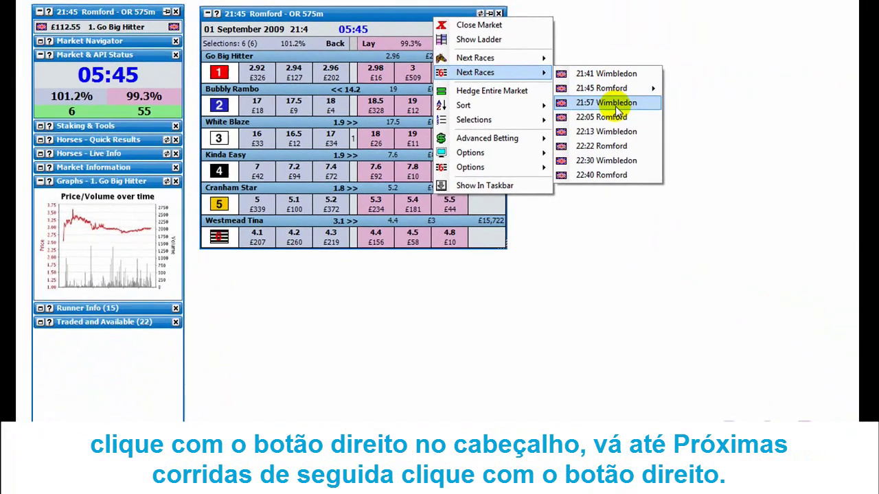
{"action": "right_click", "coordinate": [783, 189]}
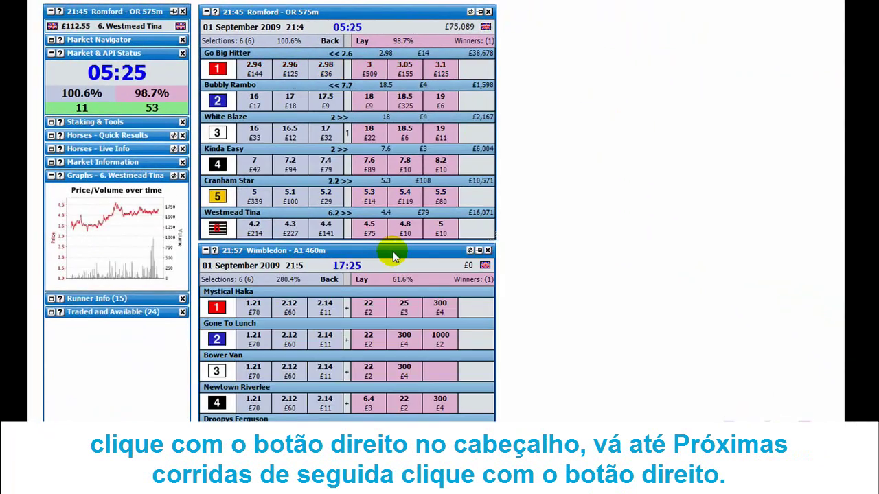
{"action": "right_click", "coordinate": [393, 250]}
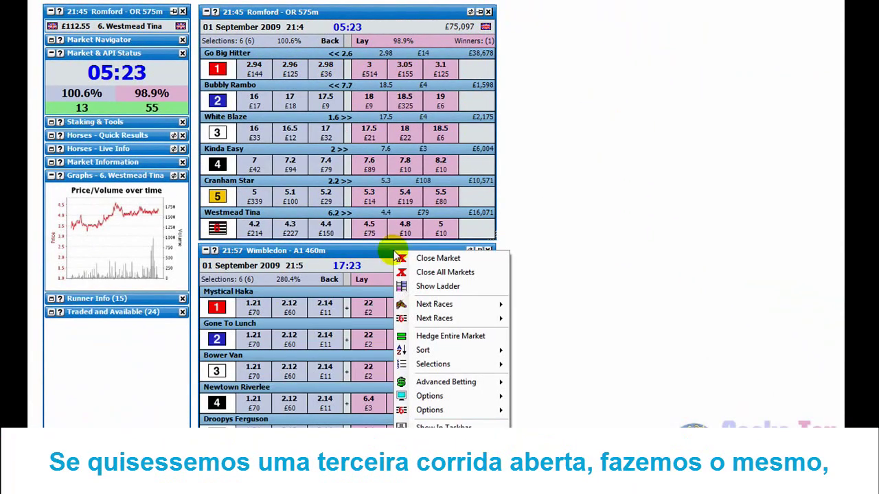
{"action": "mouse_move", "coordinate": [436, 326]}
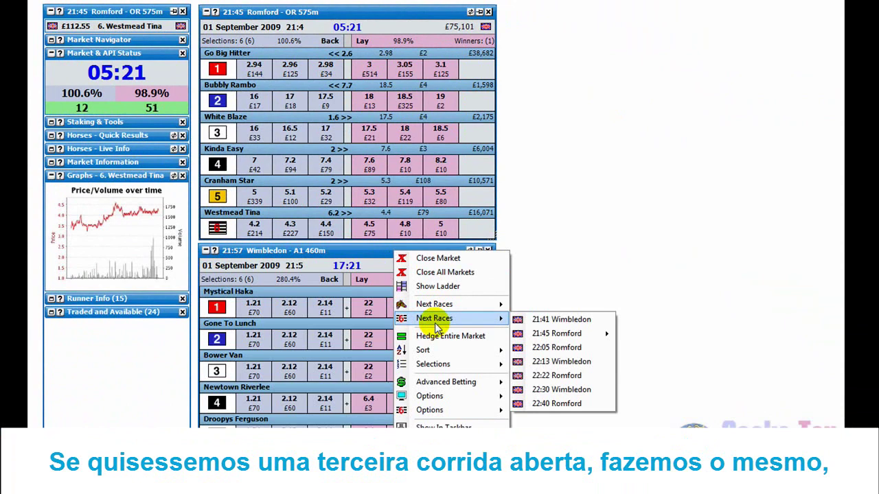
{"action": "left_click", "coordinate": [564, 348]}
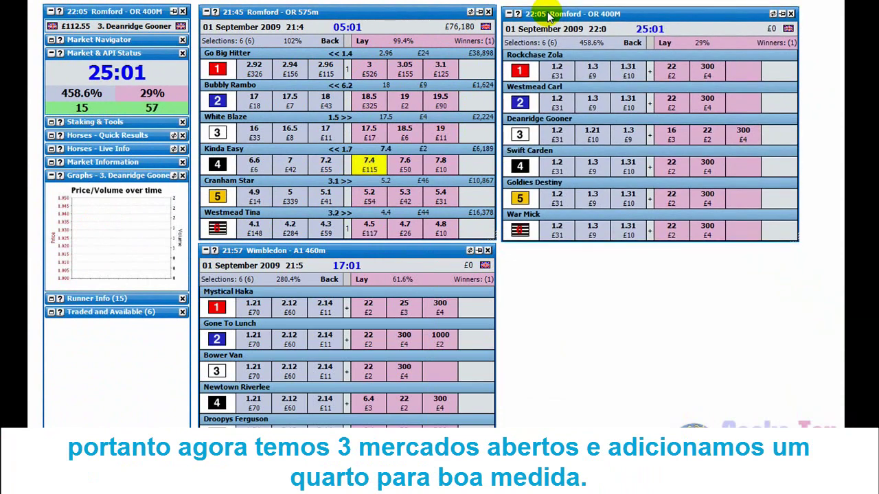
{"action": "right_click", "coordinate": [549, 18]}
{"action": "mouse_move", "coordinate": [638, 79]}
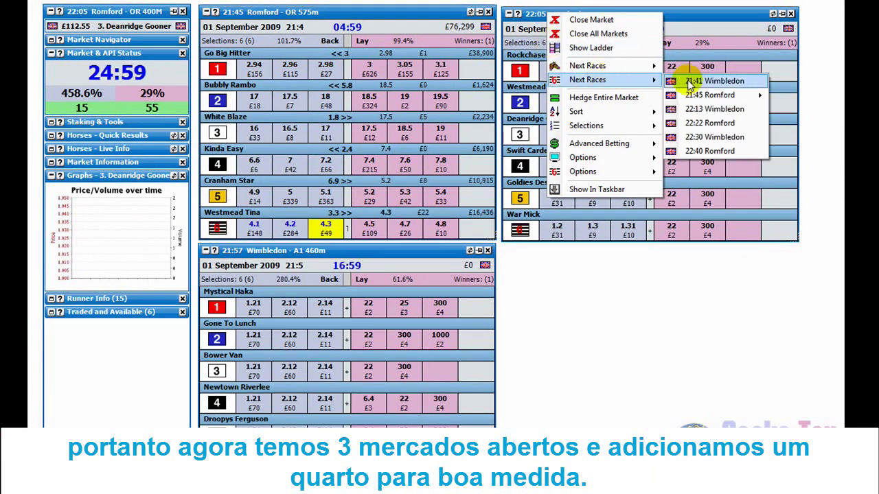
{"action": "left_click", "coordinate": [714, 126]}
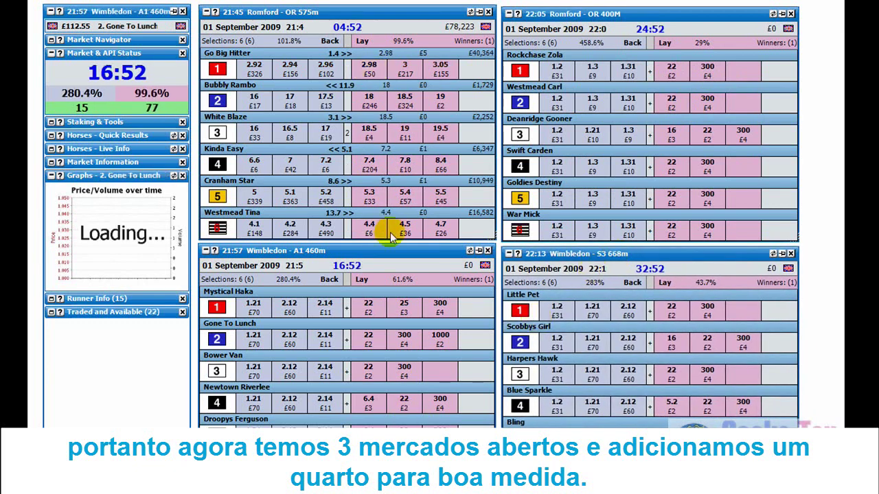
Close the 21:57 Wimbledon, 22:05 Romford and 22:13 Wimbledon grids, keeping 21:45 Romford.
{"action": "mouse_move", "coordinate": [383, 166]}
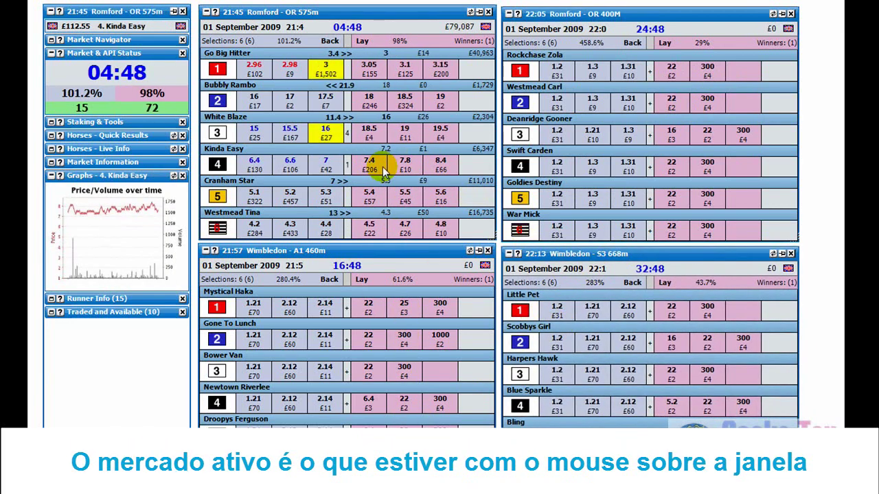
{"action": "mouse_move", "coordinate": [267, 65]}
{"action": "mouse_move", "coordinate": [336, 135]}
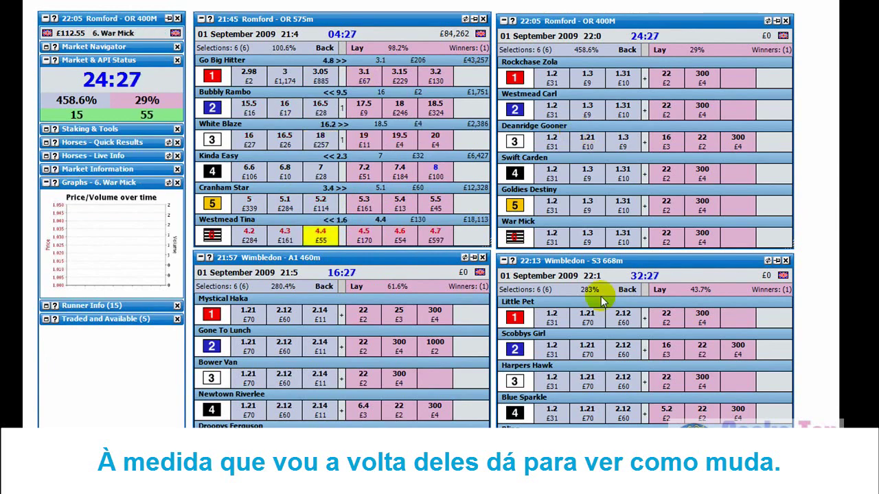
{"action": "mouse_move", "coordinate": [357, 356]}
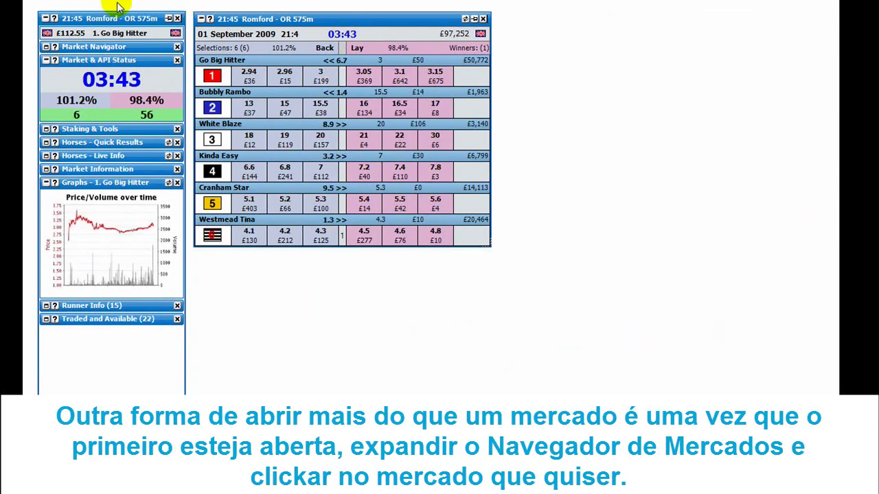
Open 22:05 Romford from the expanded navigator as a second grid below 21:45 Romford.
{"action": "left_click", "coordinate": [46, 48]}
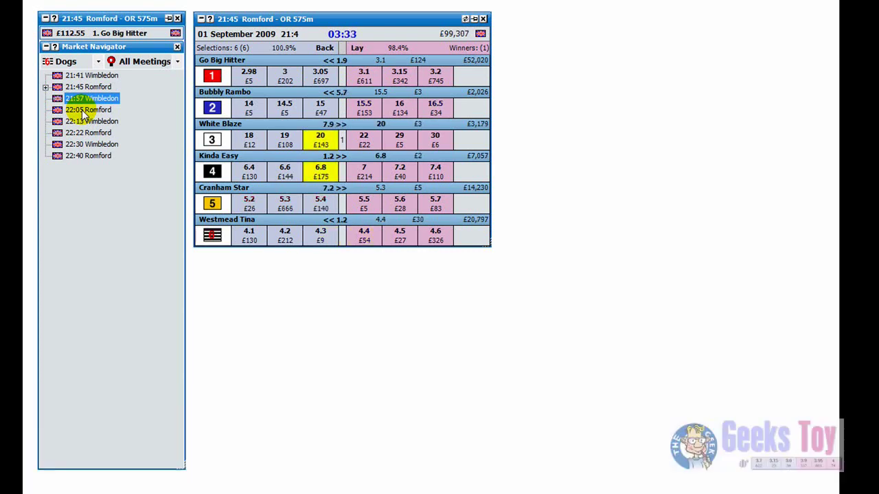
{"action": "double_click", "coordinate": [82, 111]}
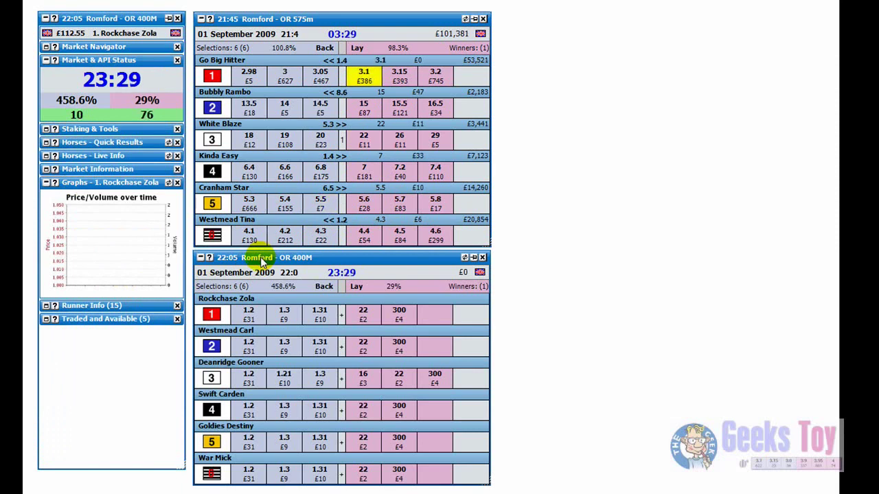
{"action": "right_click", "coordinate": [335, 257]}
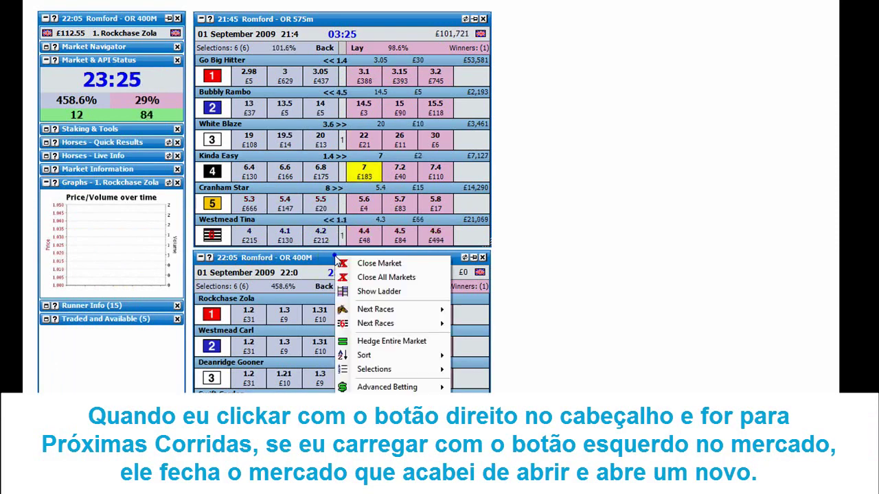
{"action": "mouse_move", "coordinate": [376, 328]}
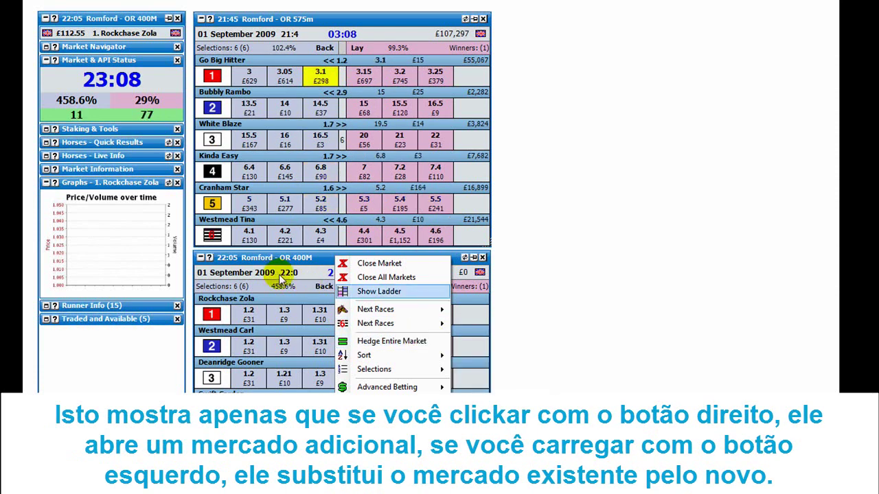
Replace the lower grid with 22:13 Wimbledon from Next Races, then close it.
{"action": "left_click", "coordinate": [325, 262]}
{"action": "right_click", "coordinate": [324, 262]}
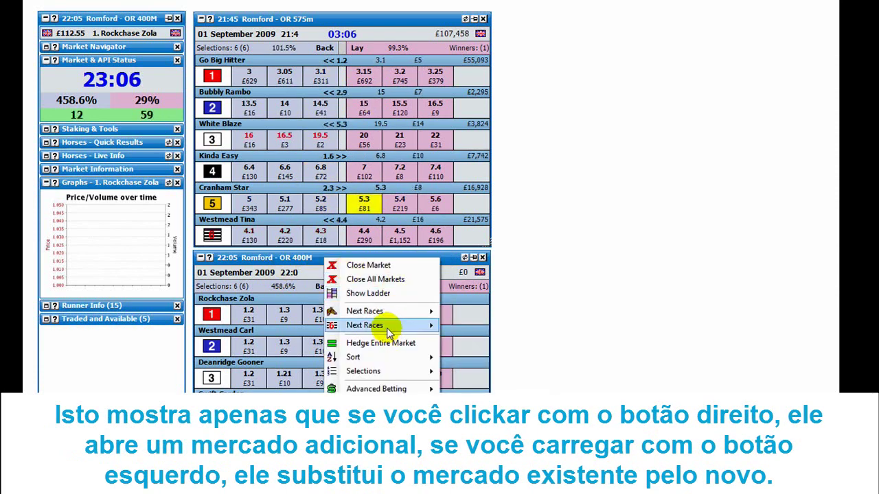
{"action": "mouse_move", "coordinate": [404, 325]}
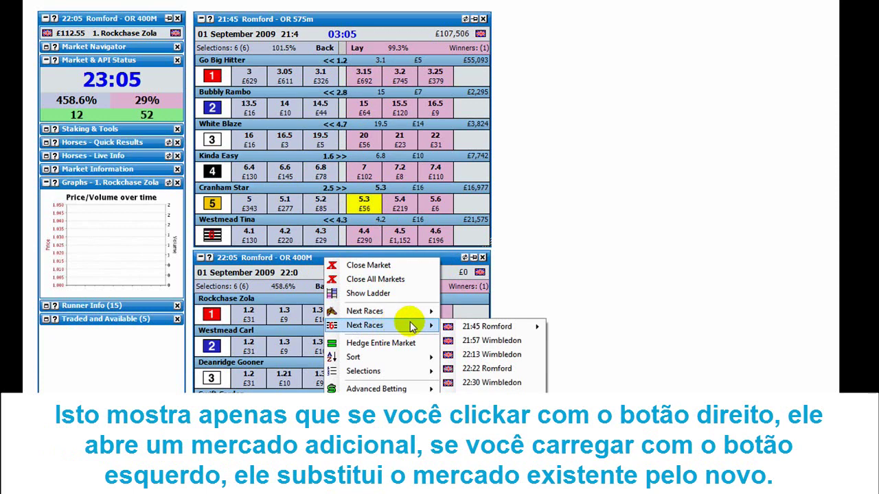
{"action": "left_click", "coordinate": [484, 355]}
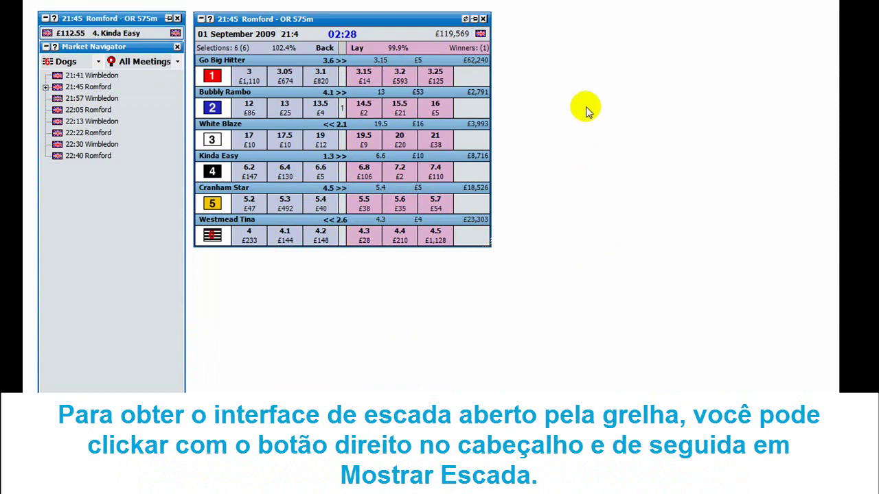
Show the Go Big Hitter ladder and place it between the navigator and the grid.
{"action": "right_click", "coordinate": [396, 24]}
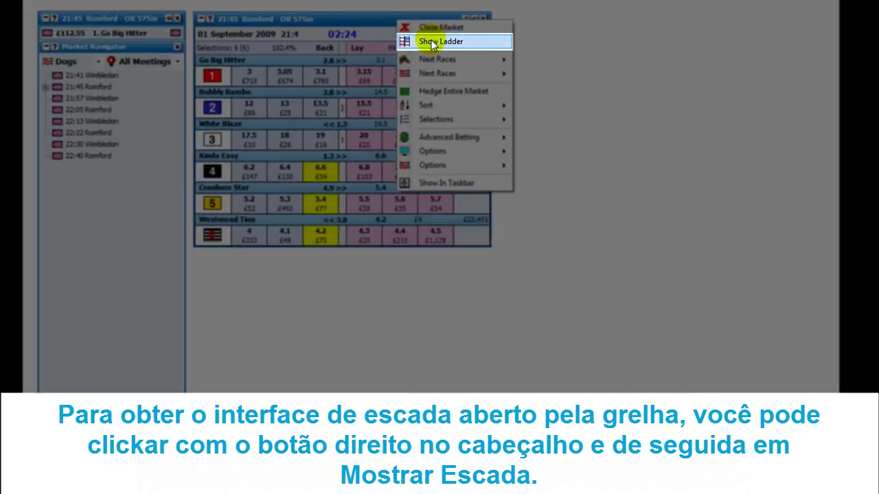
{"action": "left_click", "coordinate": [430, 42]}
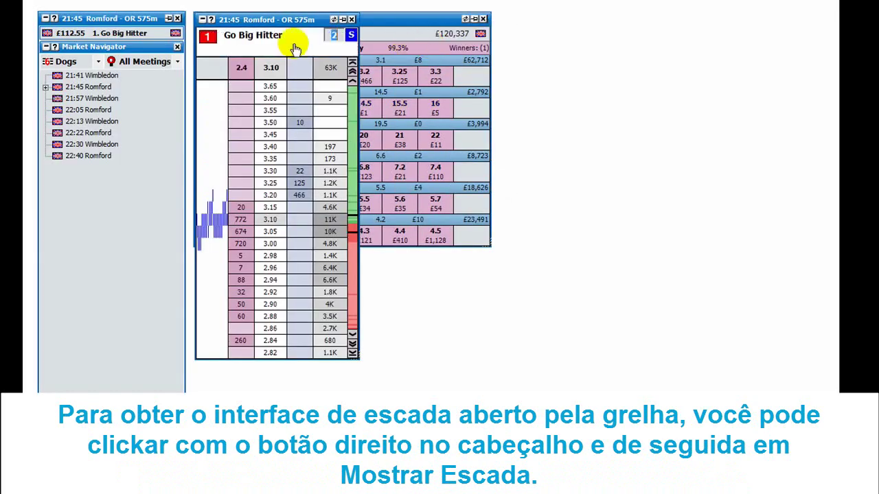
{"action": "left_click_drag", "start_coordinate": [278, 24], "coordinate": [346, 80]}
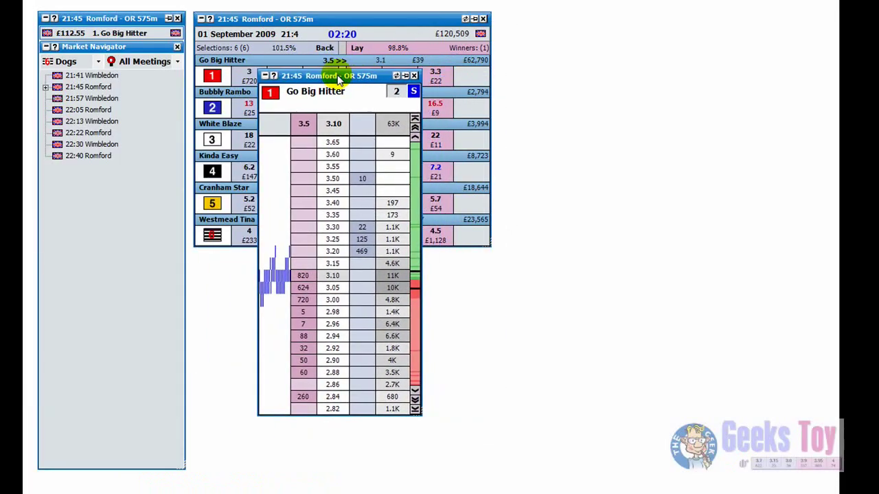
{"action": "left_click_drag", "start_coordinate": [358, 17], "coordinate": [617, 29]}
{"action": "left_click_drag", "start_coordinate": [359, 71], "coordinate": [303, 17]}
{"action": "left_click_drag", "start_coordinate": [553, 34], "coordinate": [470, 25]}
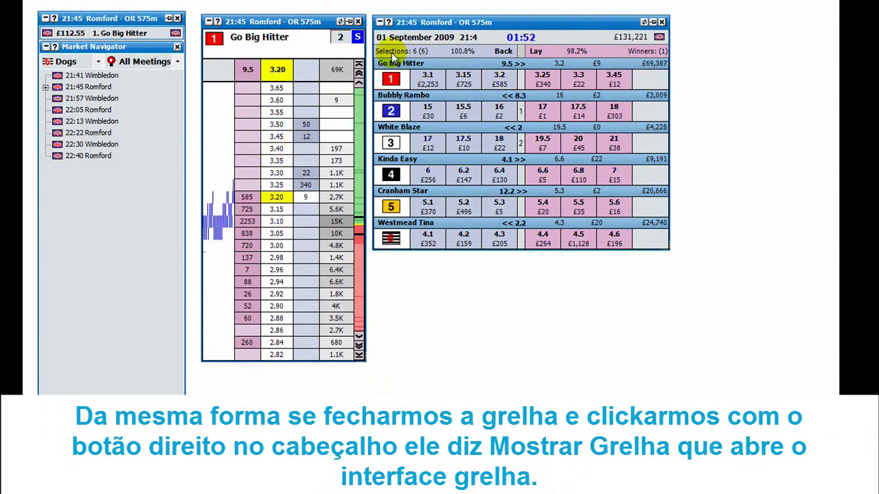
{"action": "left_click", "coordinate": [661, 22]}
{"action": "right_click", "coordinate": [270, 14]}
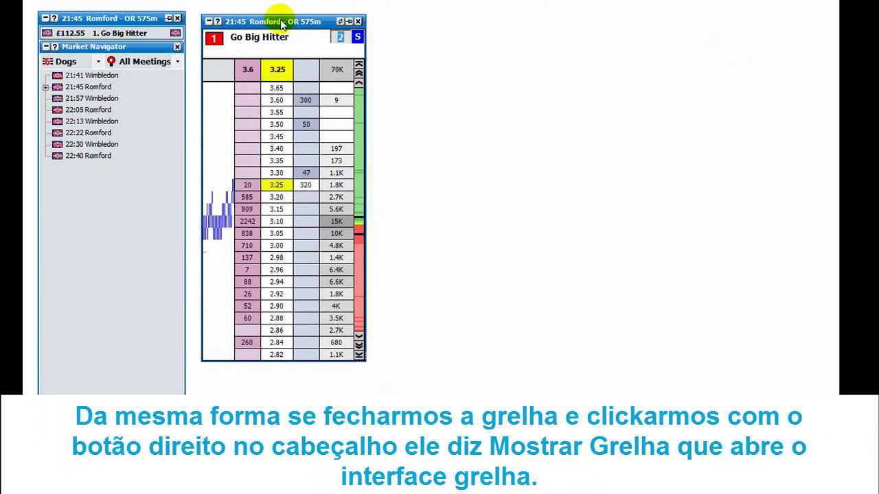
{"action": "right_click", "coordinate": [281, 22]}
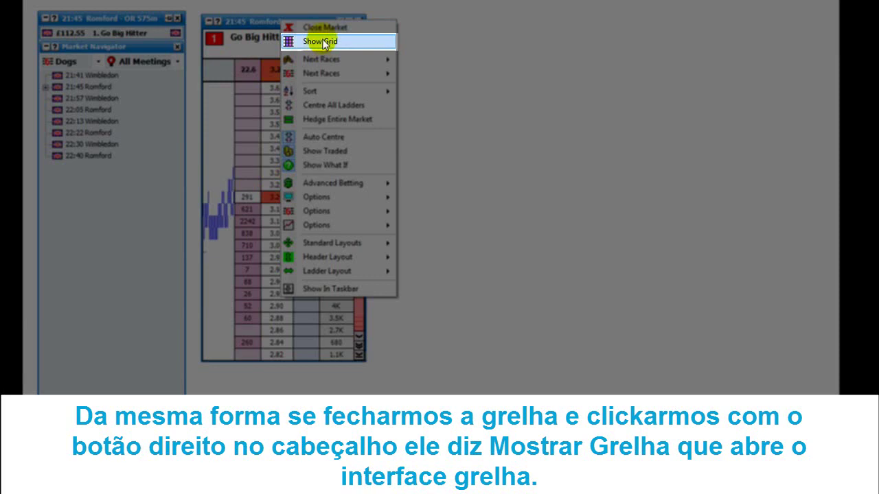
{"action": "left_click", "coordinate": [320, 42]}
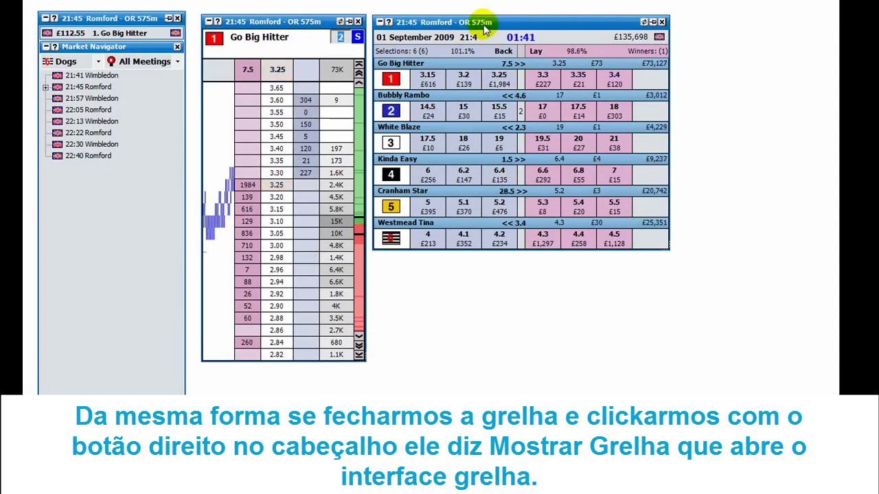
{"action": "right_click", "coordinate": [485, 28]}
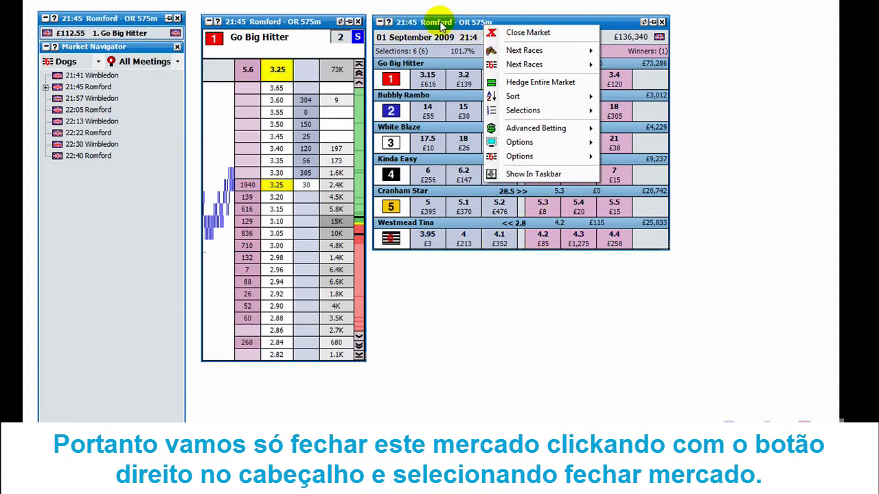
Close the 21:45 Romford market, removing both its ladder and grid.
{"action": "left_click", "coordinate": [503, 34]}
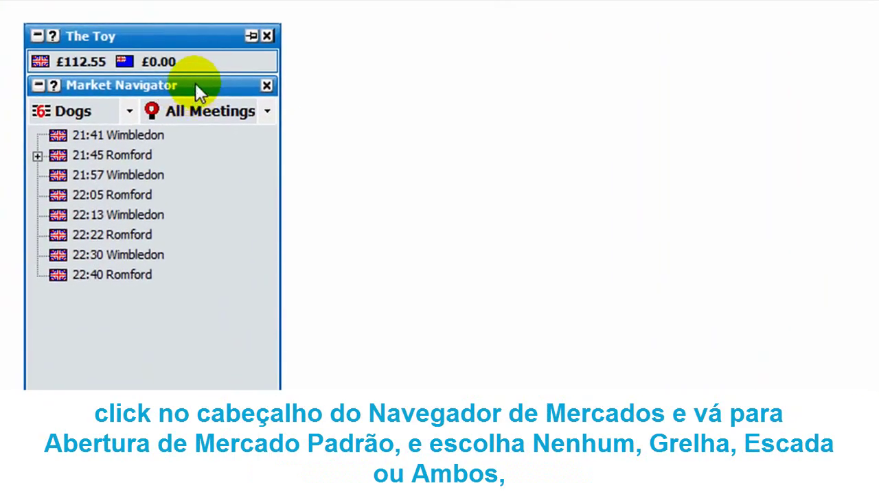
Set the navigator's Default Market Open option to Ladder.
{"action": "right_click", "coordinate": [196, 86]}
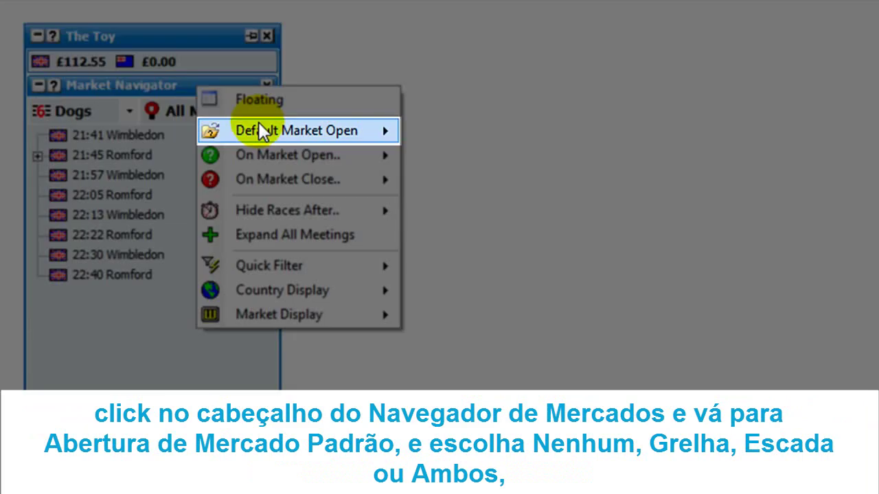
{"action": "mouse_move", "coordinate": [263, 132]}
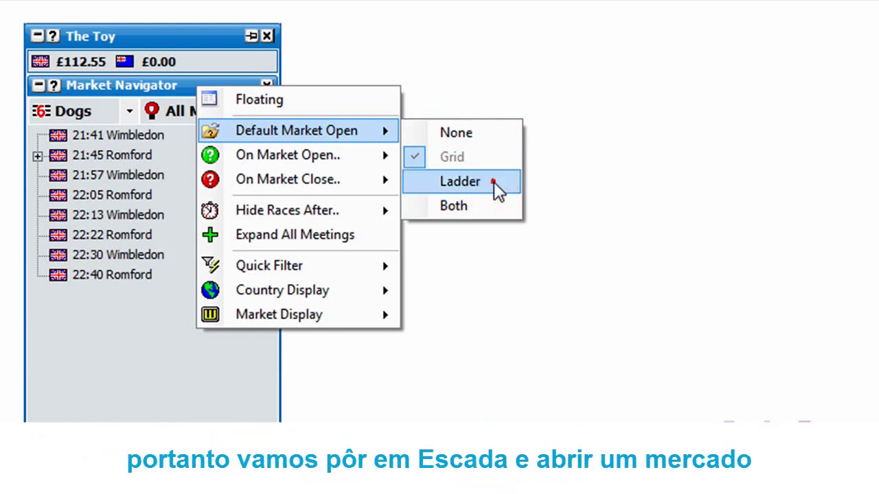
{"action": "left_click", "coordinate": [493, 182]}
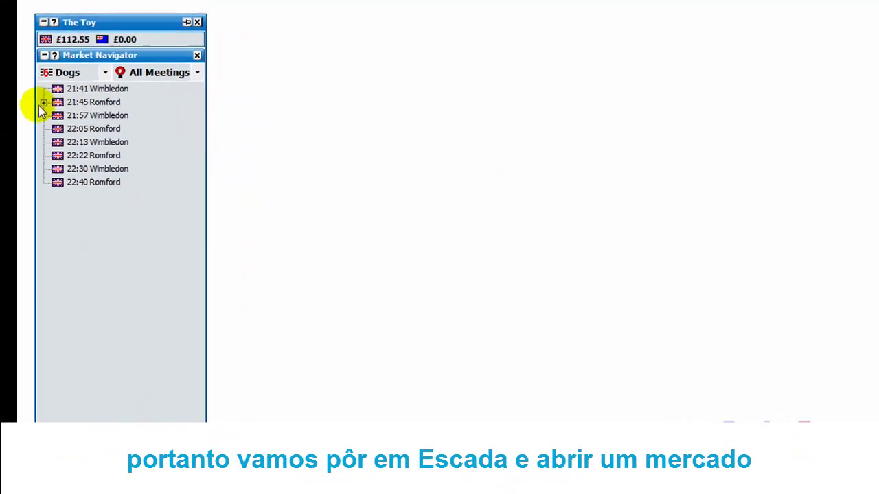
Open the 21:45 Romford Winner market to confirm it opens only as a ladder.
{"action": "left_click", "coordinate": [38, 152]}
{"action": "left_click", "coordinate": [87, 169]}
{"action": "left_click", "coordinate": [312, 25]}
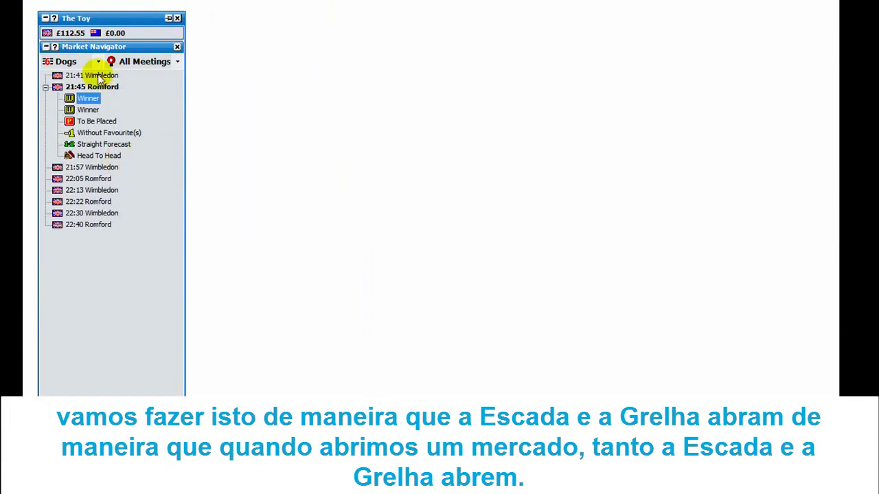
Switch Default Market Open to Both and reopen the Winner market to test it.
{"action": "right_click", "coordinate": [127, 48]}
{"action": "left_click", "coordinate": [196, 78]}
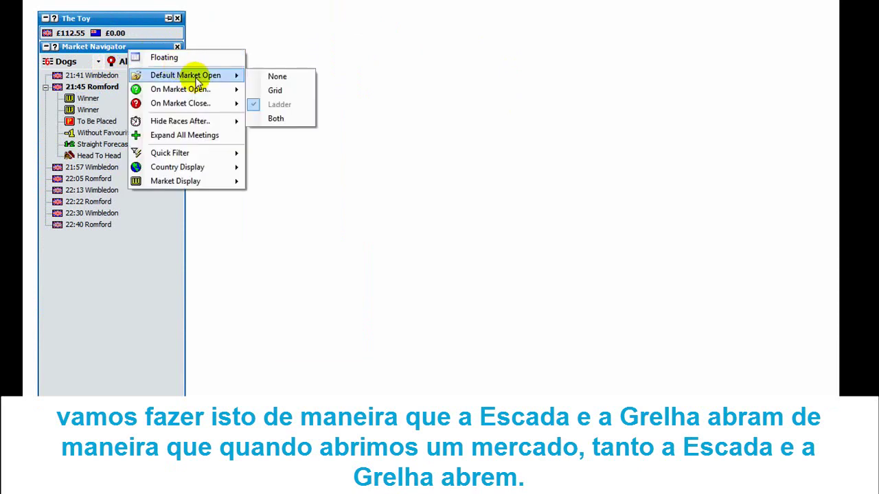
{"action": "left_click", "coordinate": [275, 119]}
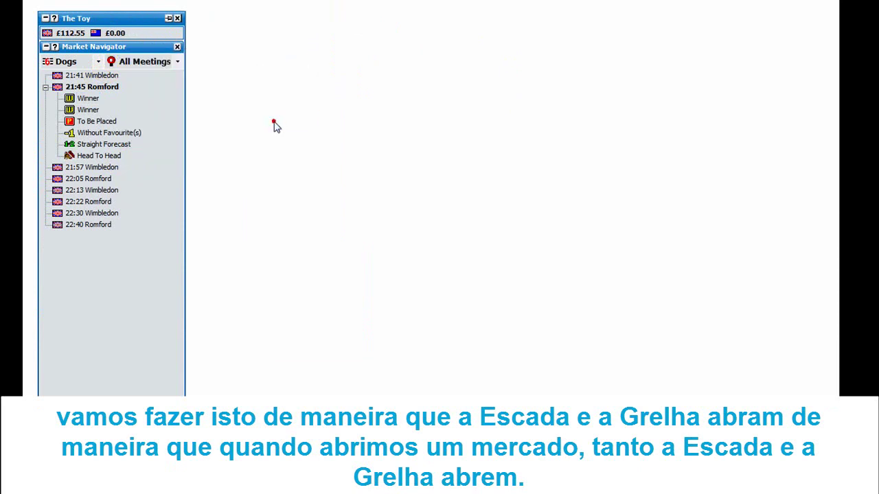
{"action": "left_click", "coordinate": [100, 99]}
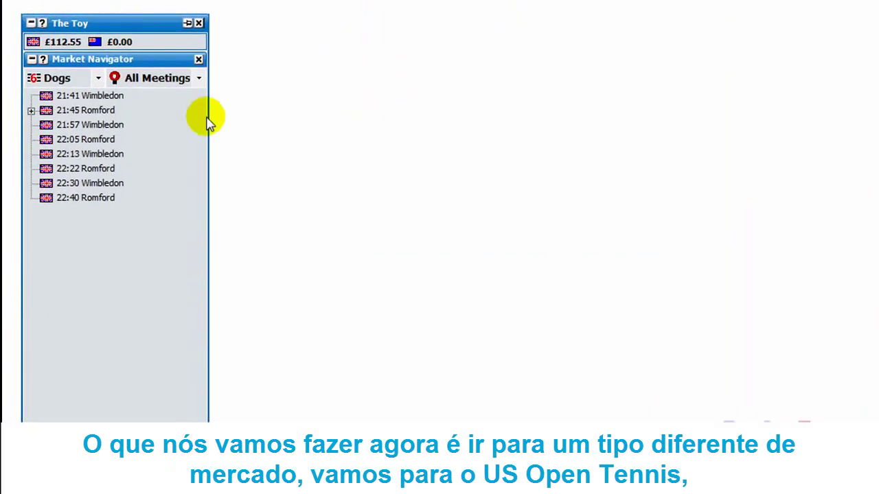
Switch the navigator to Tennis Matches filtered to On Now.
{"action": "left_click", "coordinate": [98, 78]}
{"action": "left_click", "coordinate": [92, 176]}
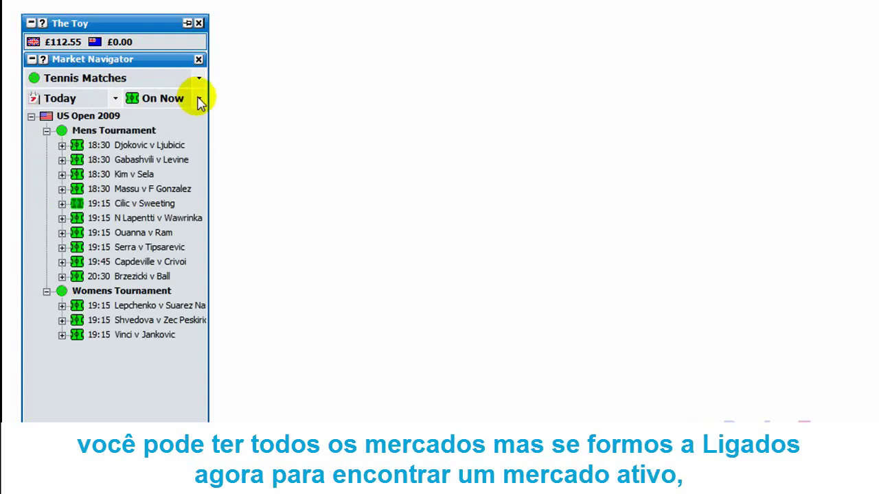
{"action": "left_click", "coordinate": [199, 101]}
{"action": "left_click", "coordinate": [155, 118]}
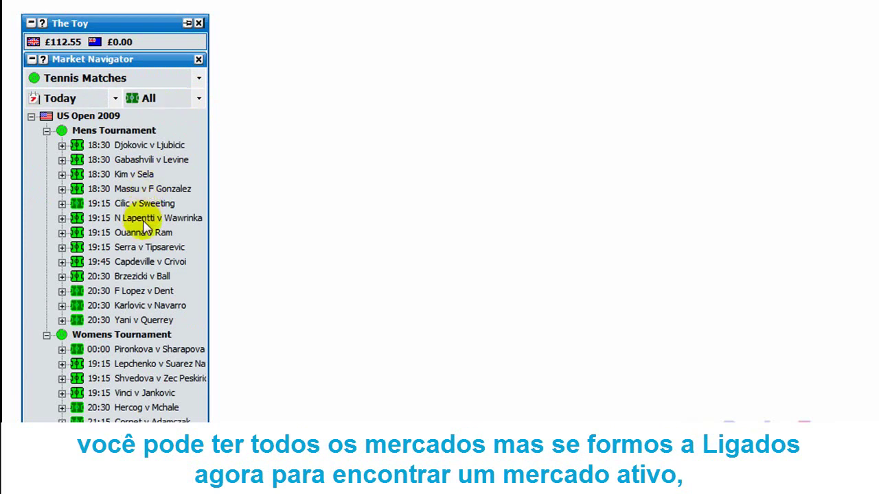
{"action": "left_click", "coordinate": [198, 98]}
{"action": "left_click", "coordinate": [189, 146]}
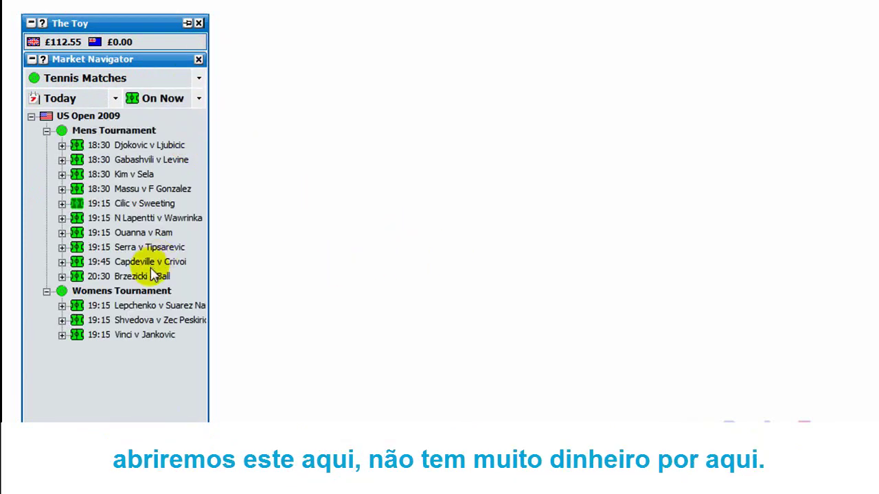
Open the Serra v Tipsarevic Match Odds market and nudge its grid slightly right.
{"action": "left_click", "coordinate": [61, 248]}
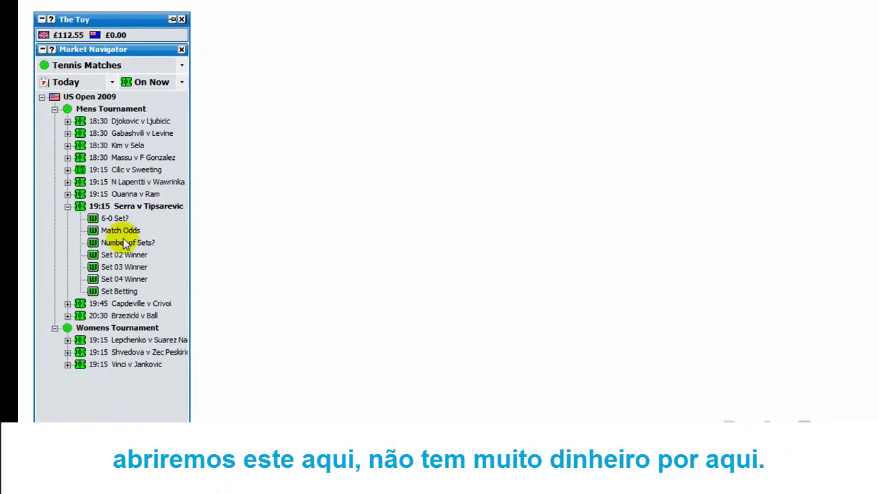
{"action": "left_click", "coordinate": [123, 278]}
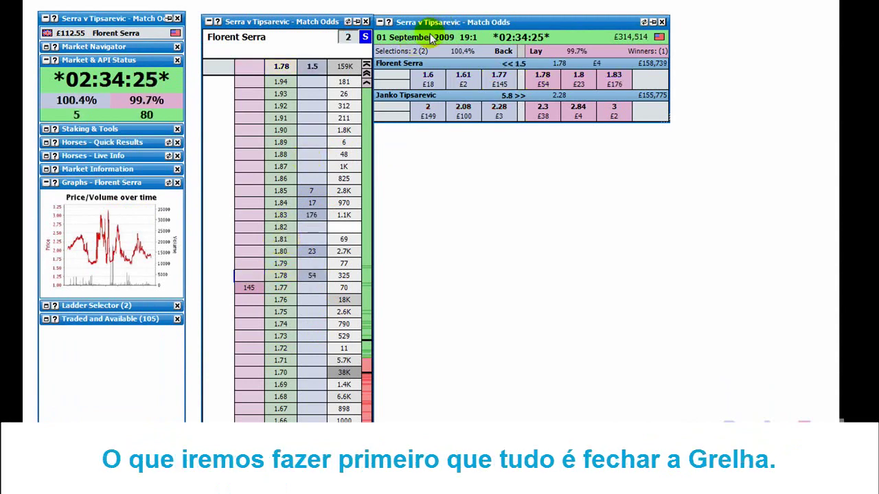
{"action": "left_click_drag", "start_coordinate": [459, 22], "coordinate": [470, 23]}
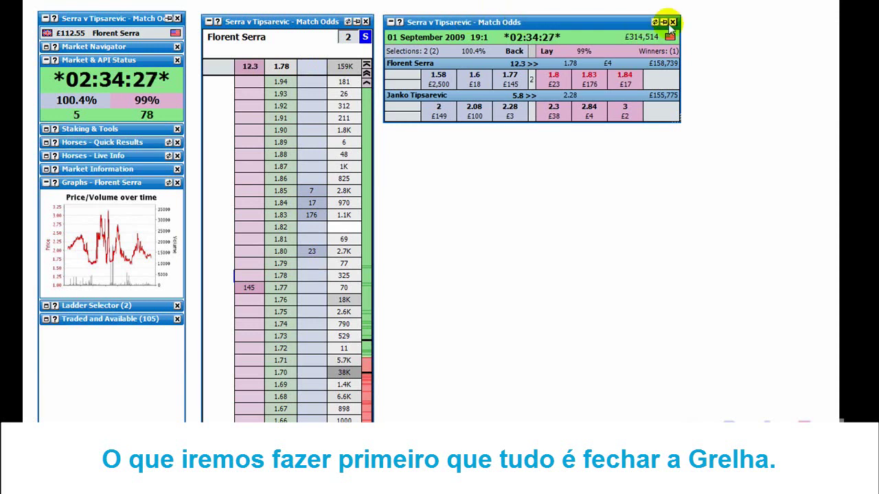